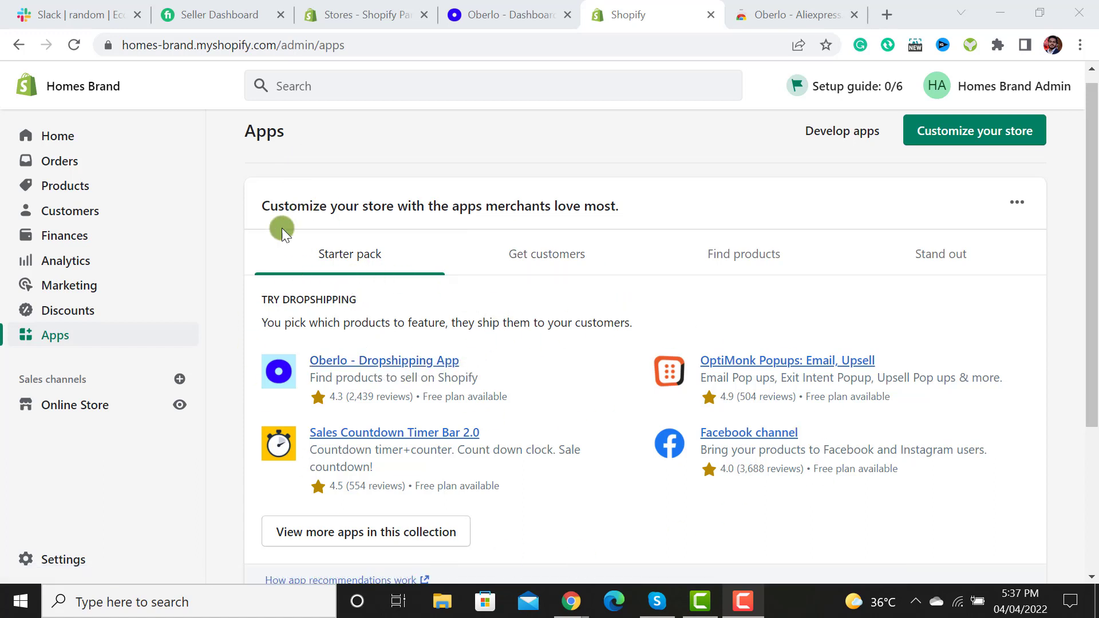
# - From the Homes Brand store's Apps page, open the Shopify App Store in a new tab
pyautogui.click(971, 135)
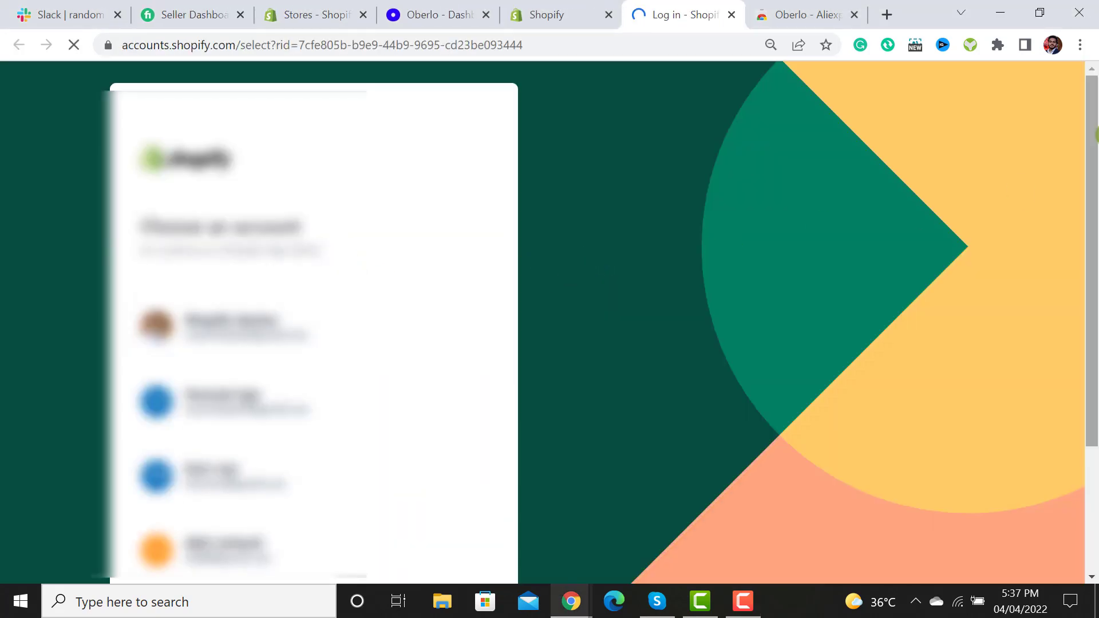
# - Log in with the store's account and search the App Store for oberlo
pyautogui.scroll(-3, 1094, 328)
pyautogui.click(270, 218)
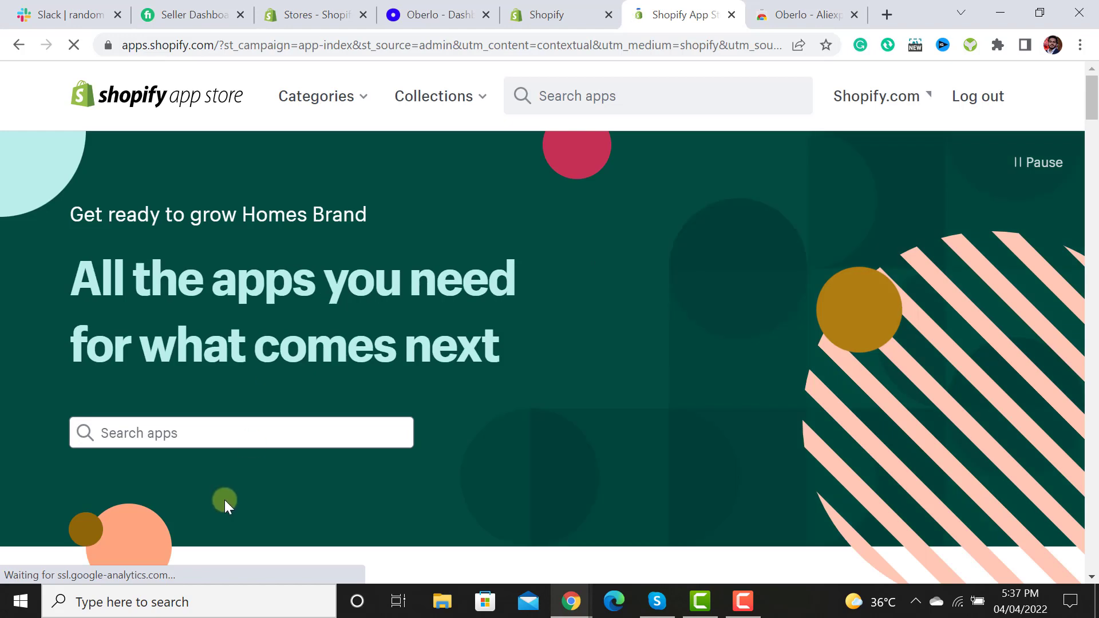
pyautogui.click(250, 423)
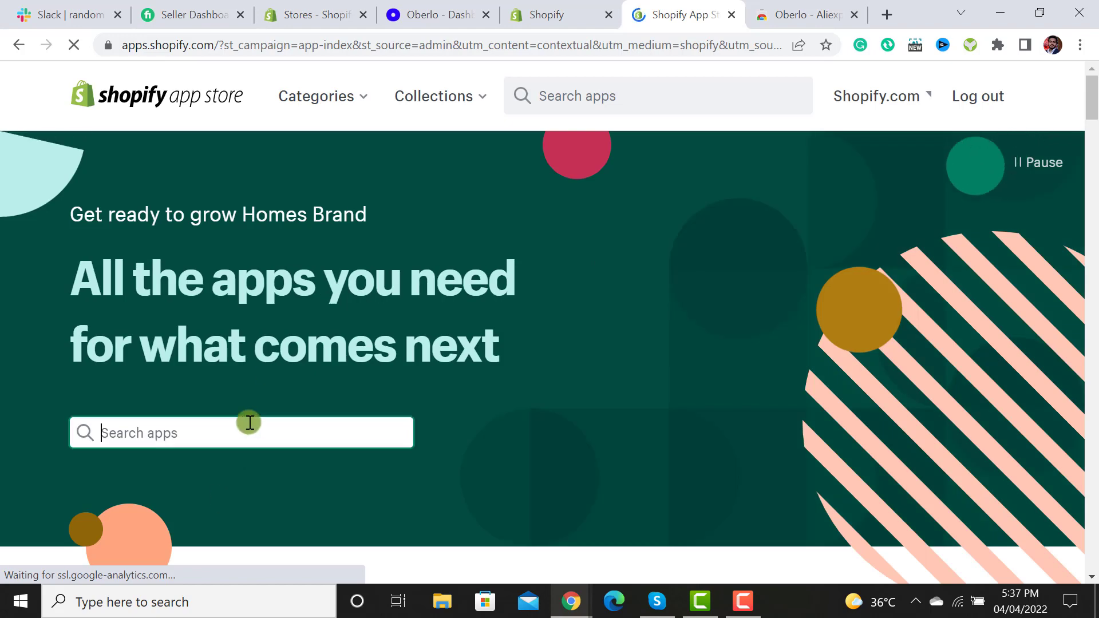
pyautogui.write('oberlo')
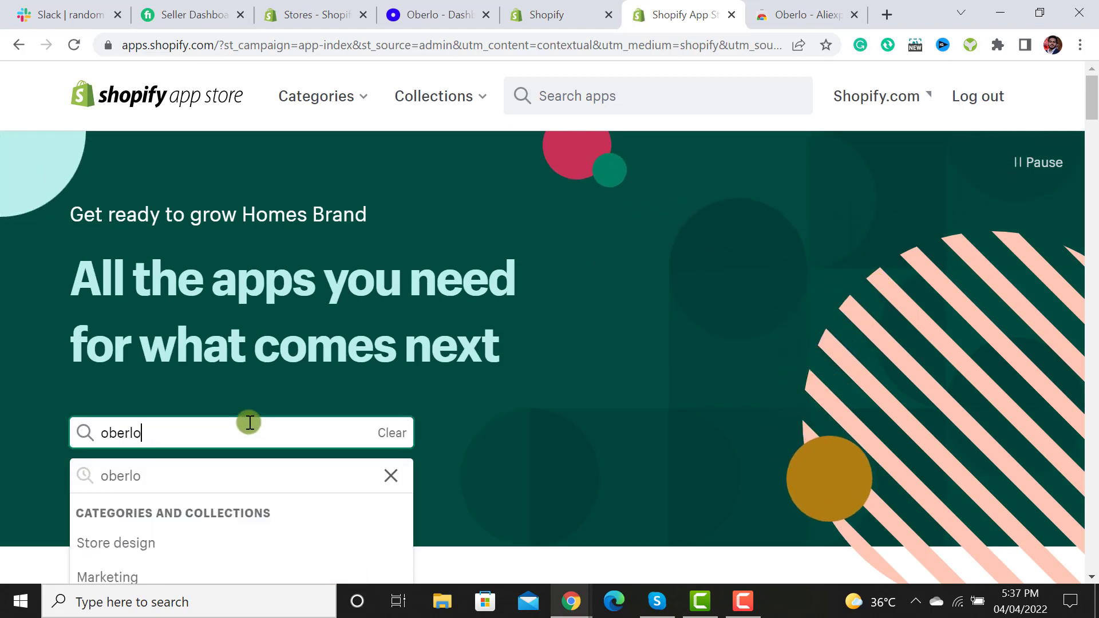
pyautogui.press('Return')
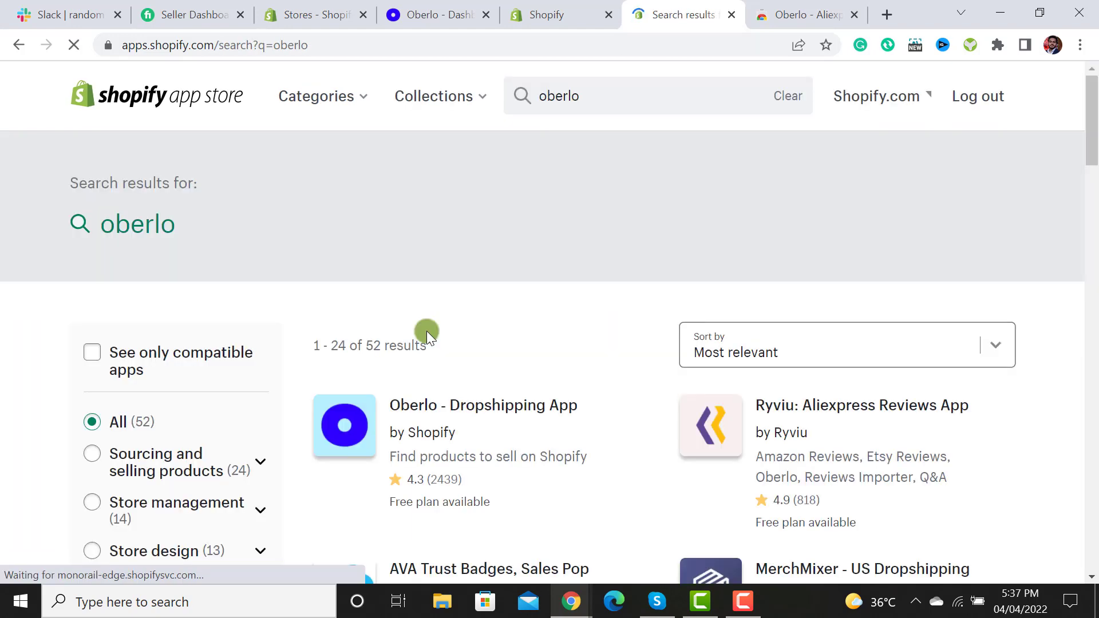
# - Add Oberlo - Dropshipping App to the store and close the App Store tab
pyautogui.click(492, 411)
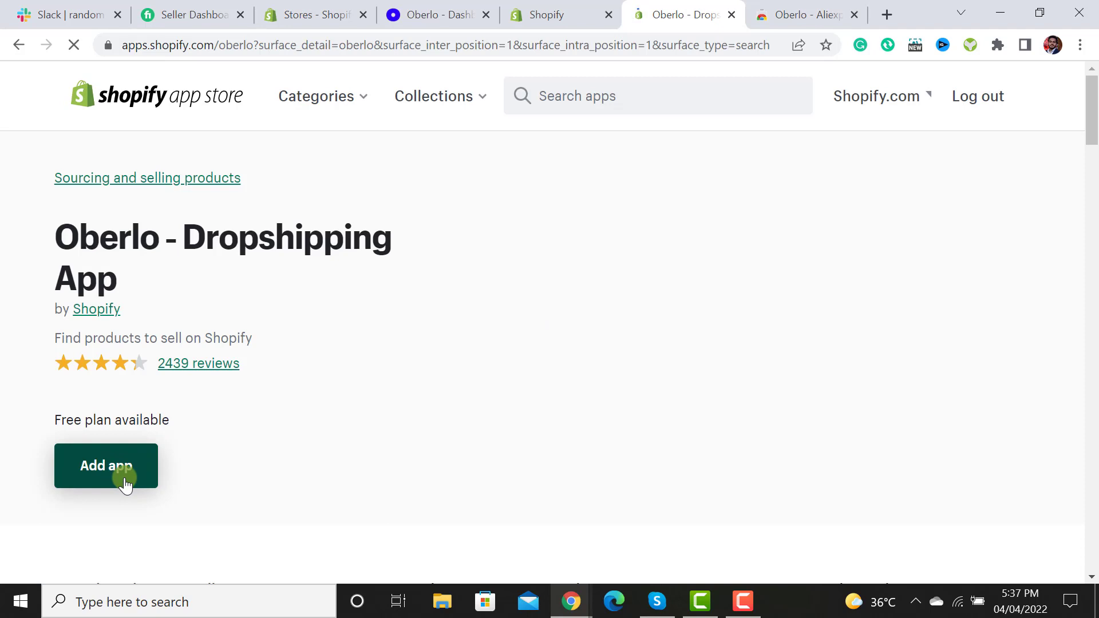
pyautogui.click(125, 481)
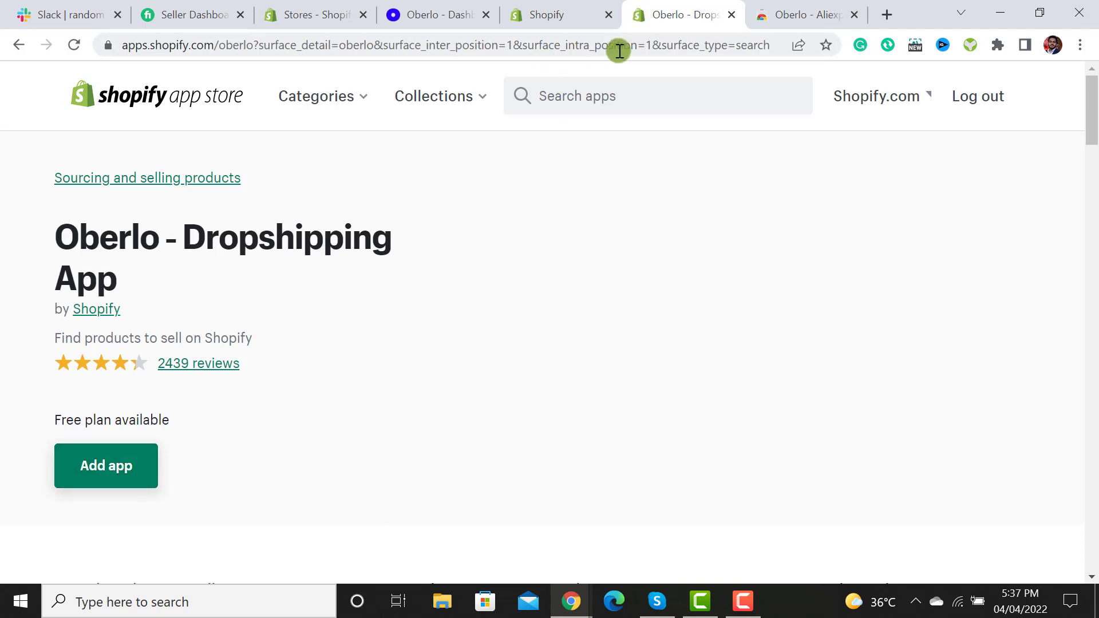
pyautogui.click(731, 16)
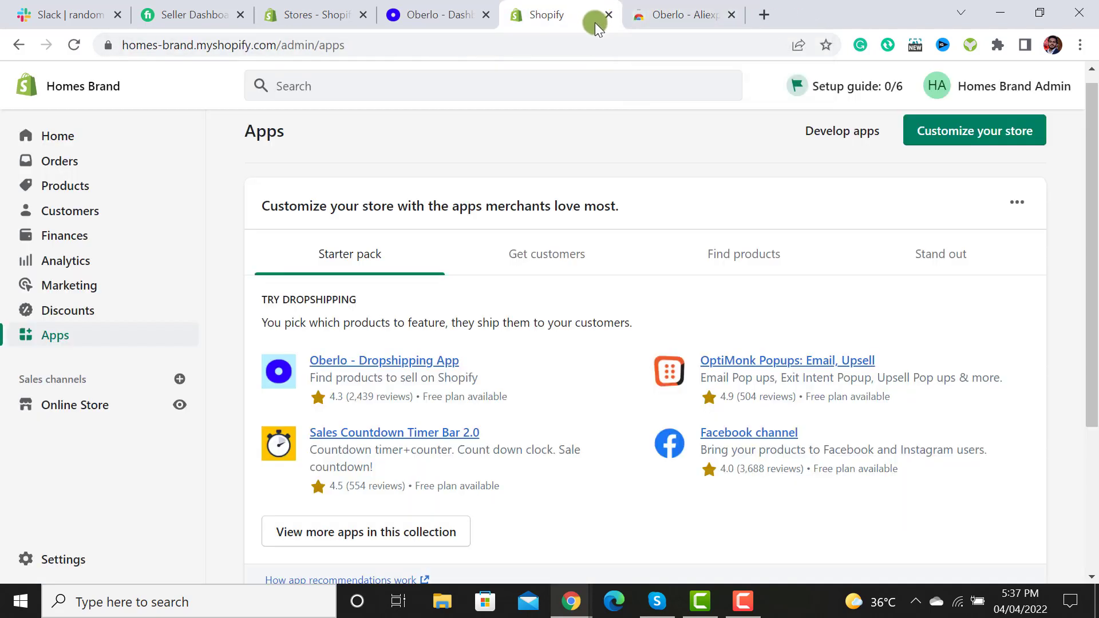
# - Install the Oberlo - Aliexpress.com Product Importer extension from the Chrome Web Store
pyautogui.click(522, 6)
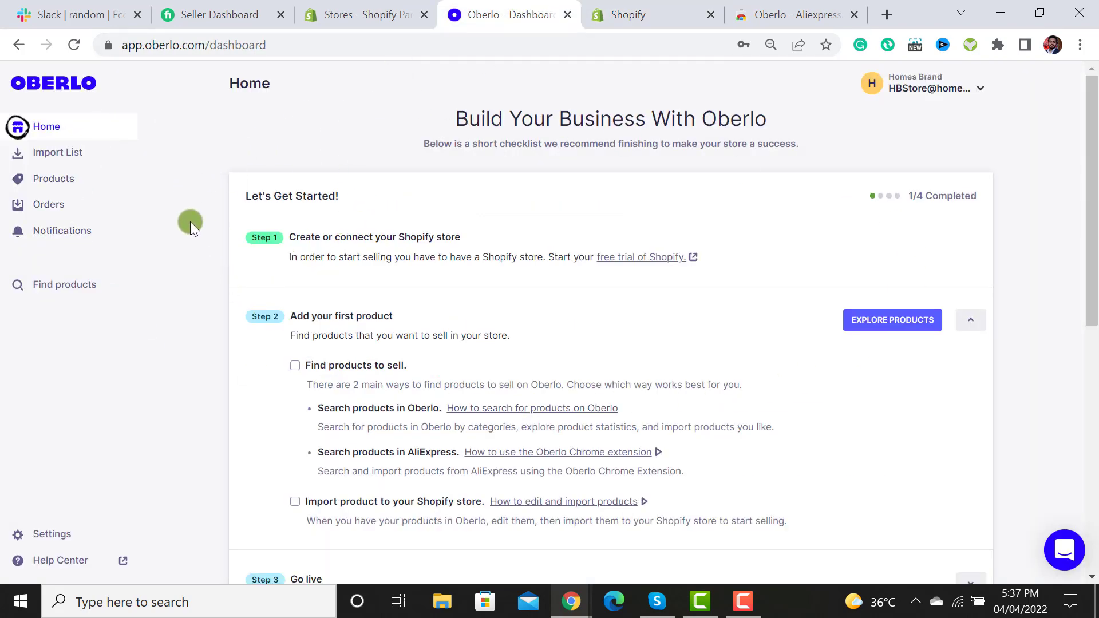
pyautogui.click(781, 6)
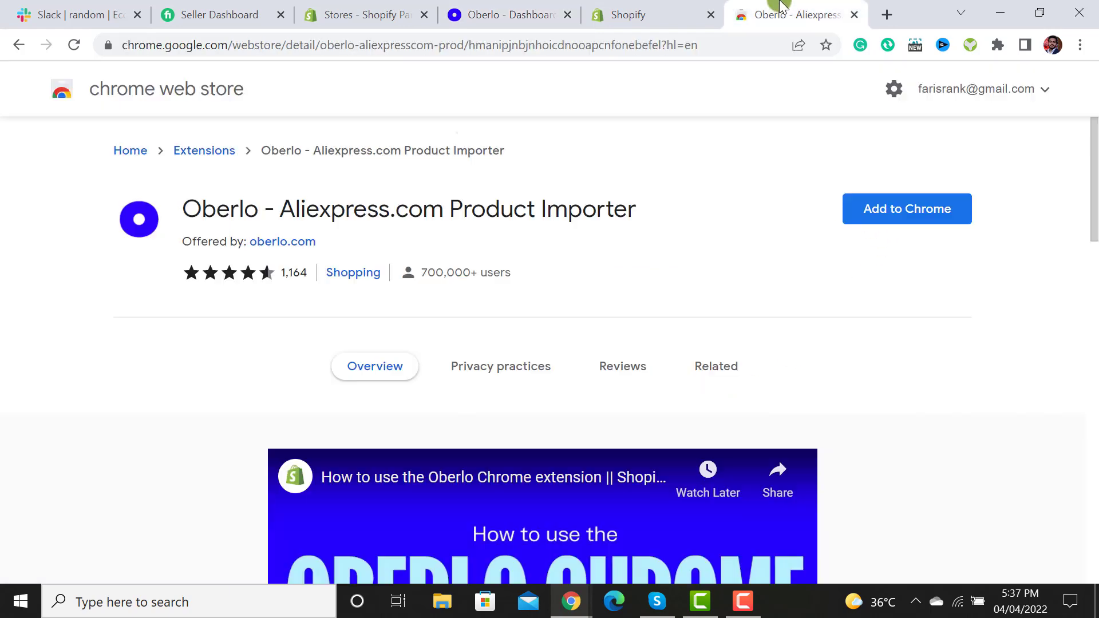
pyautogui.moveTo(766, 6); pyautogui.dragTo(630, 8)
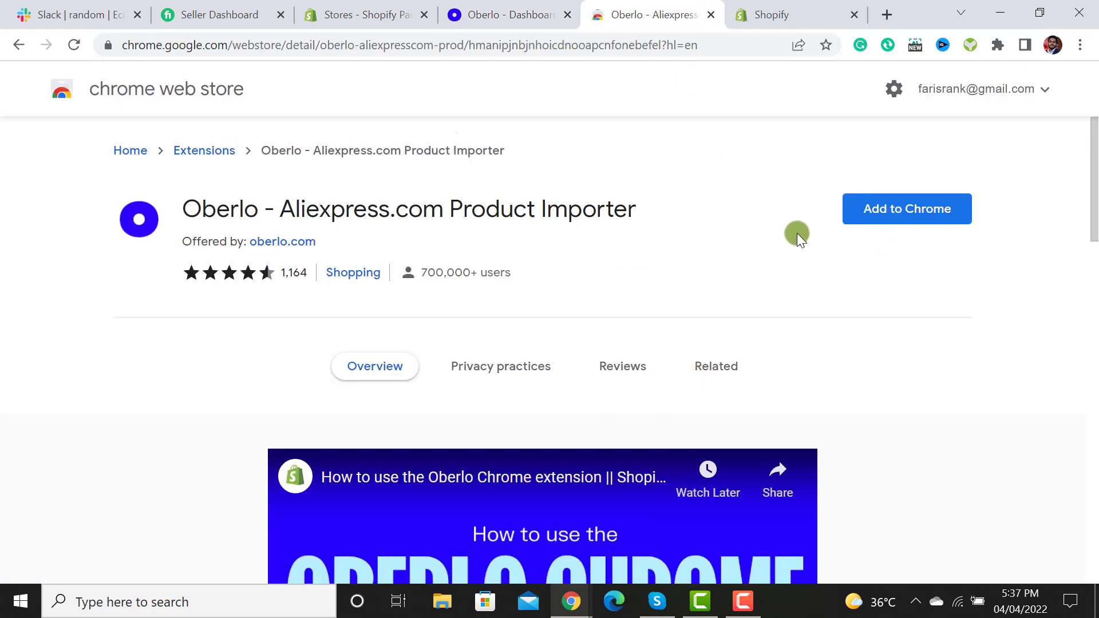
pyautogui.click(910, 212)
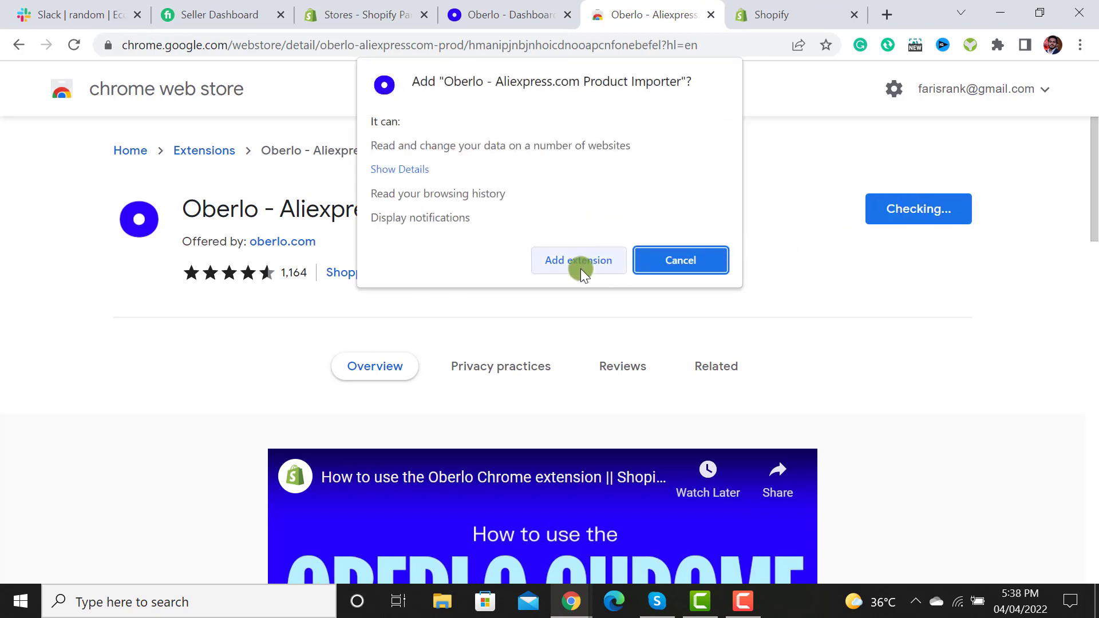
pyautogui.click(581, 269)
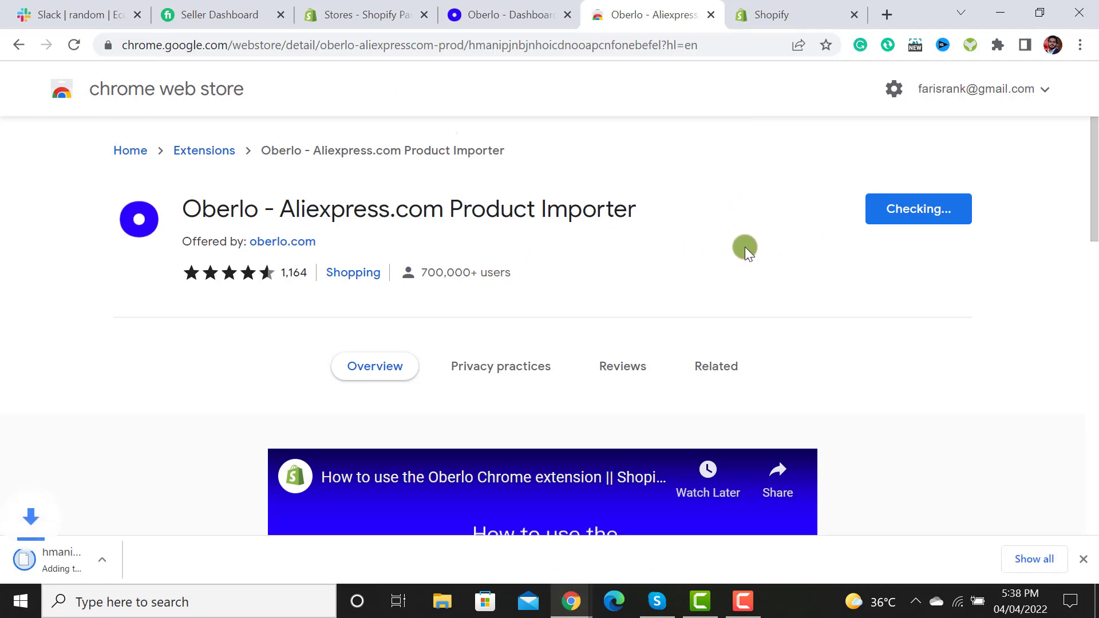
# - Pin the Oberlo extension to the Chrome toolbar and close its welcome page
pyautogui.click(998, 45)
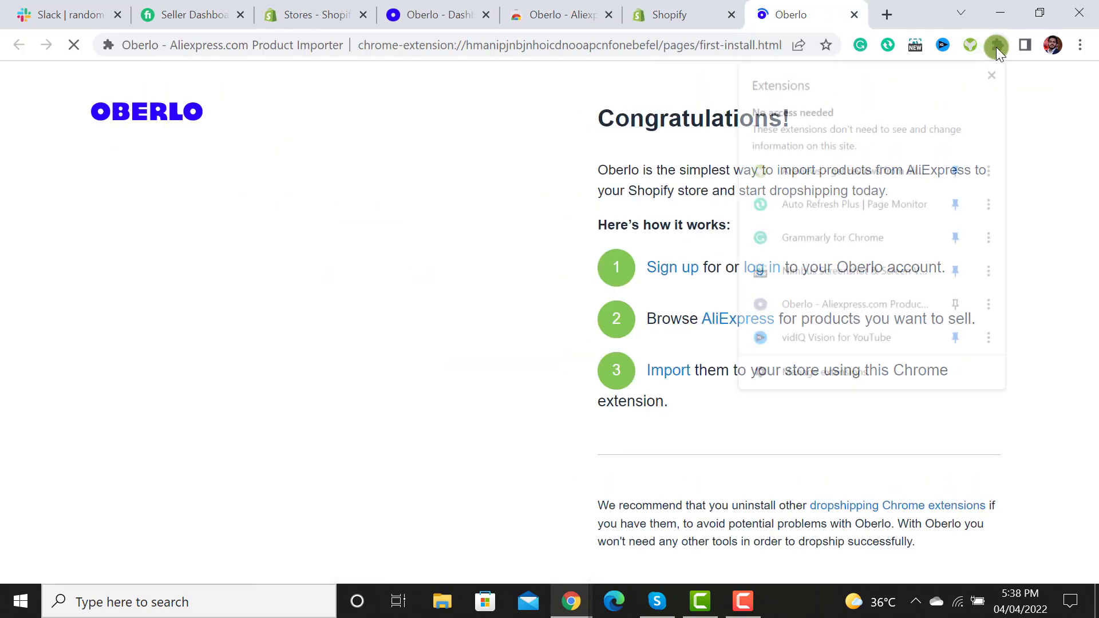
pyautogui.click(958, 306)
pyautogui.click(1055, 208)
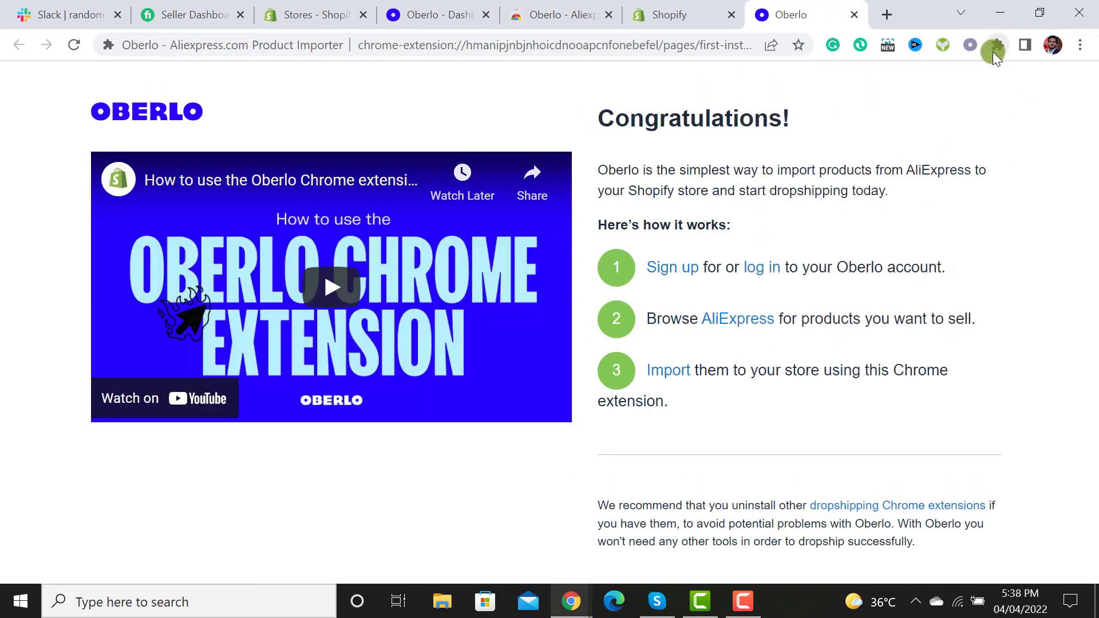
pyautogui.click(854, 14)
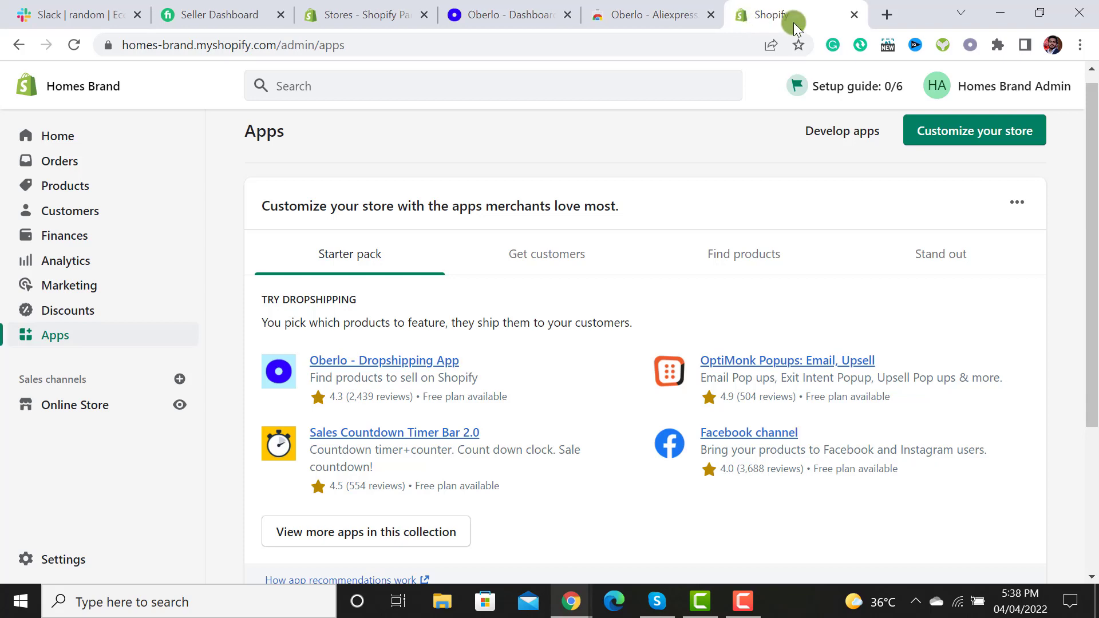
# - Reload Apps to show Oberlo installed, and open aliexpress.com in a new tab
pyautogui.click(74, 44)
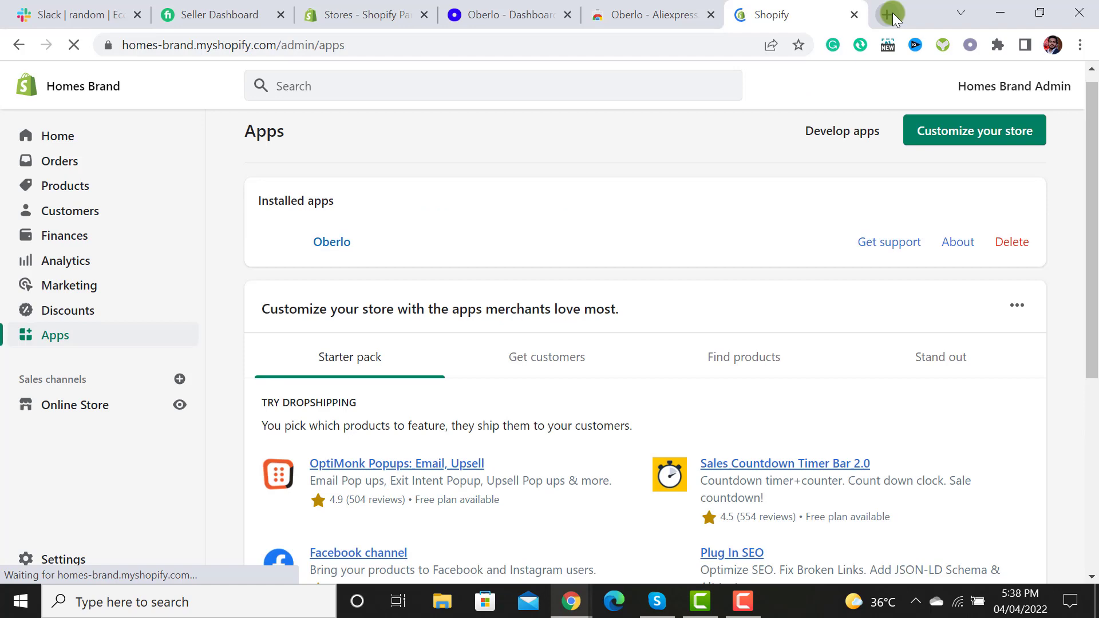
pyautogui.click(889, 14)
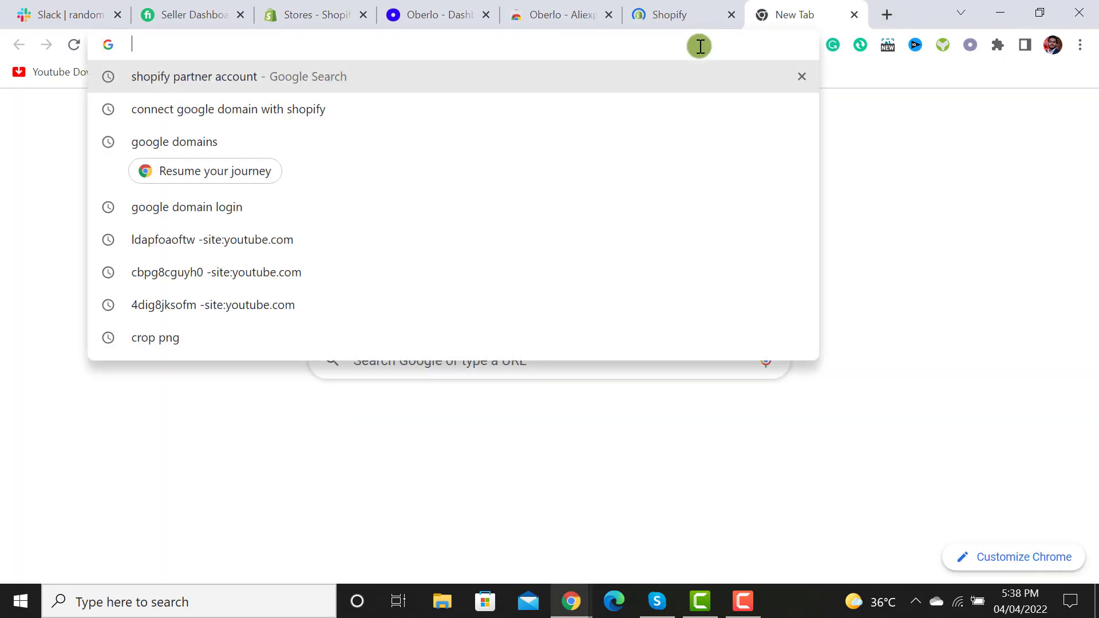
pyautogui.write('aliepxre')
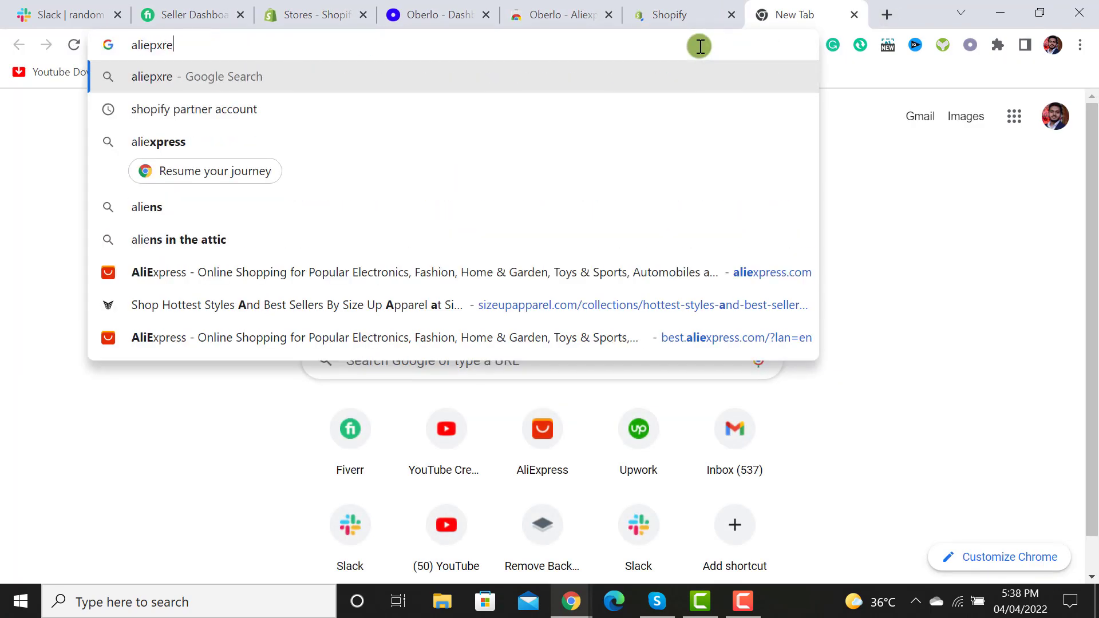
pyautogui.write('ss')
pyautogui.press('BackSpace')
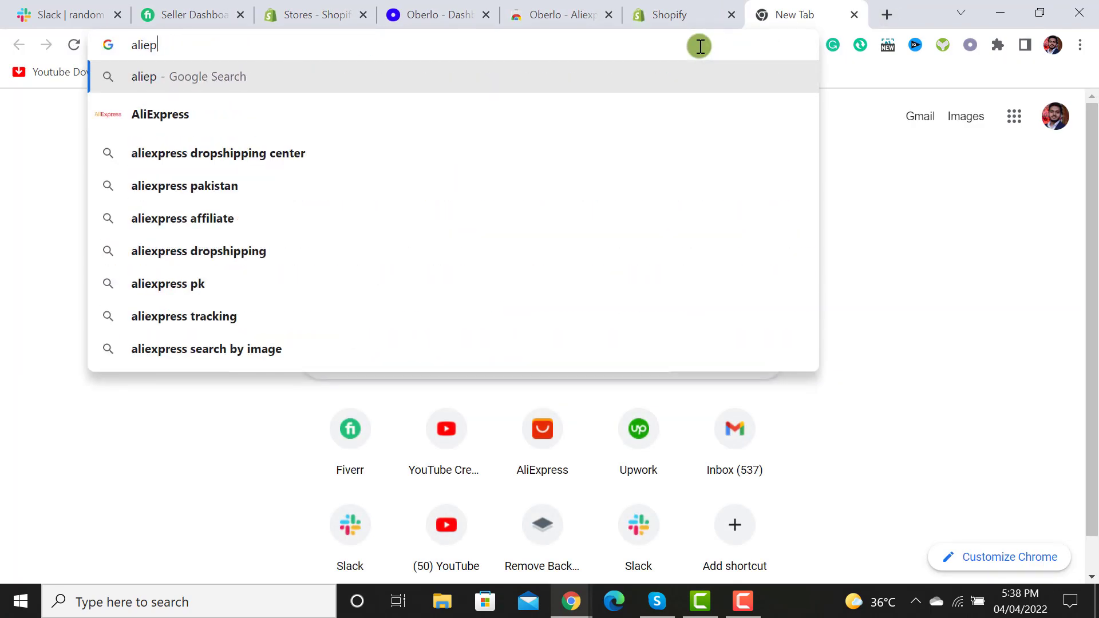
pyautogui.press('BackSpace')
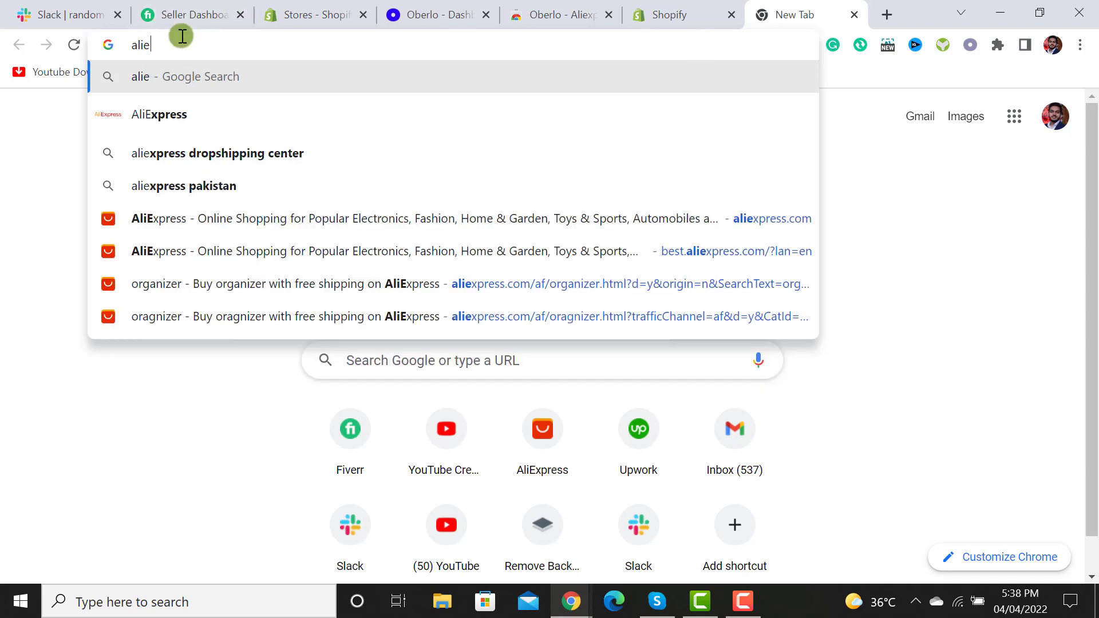
pyautogui.write('xp')
pyautogui.press('Return')
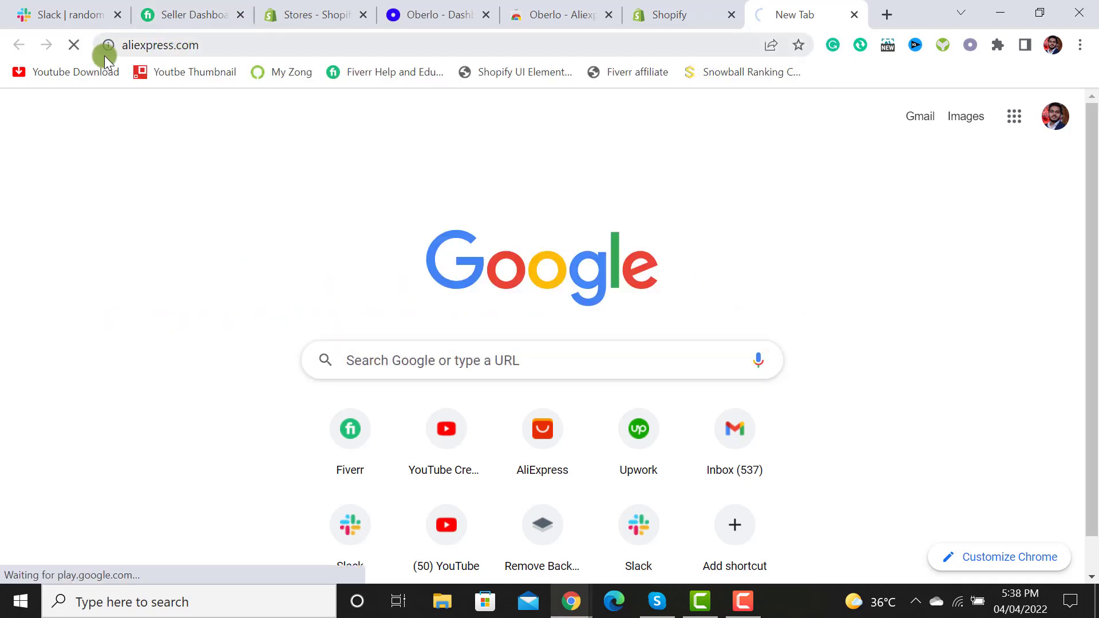
pyautogui.click(711, 20)
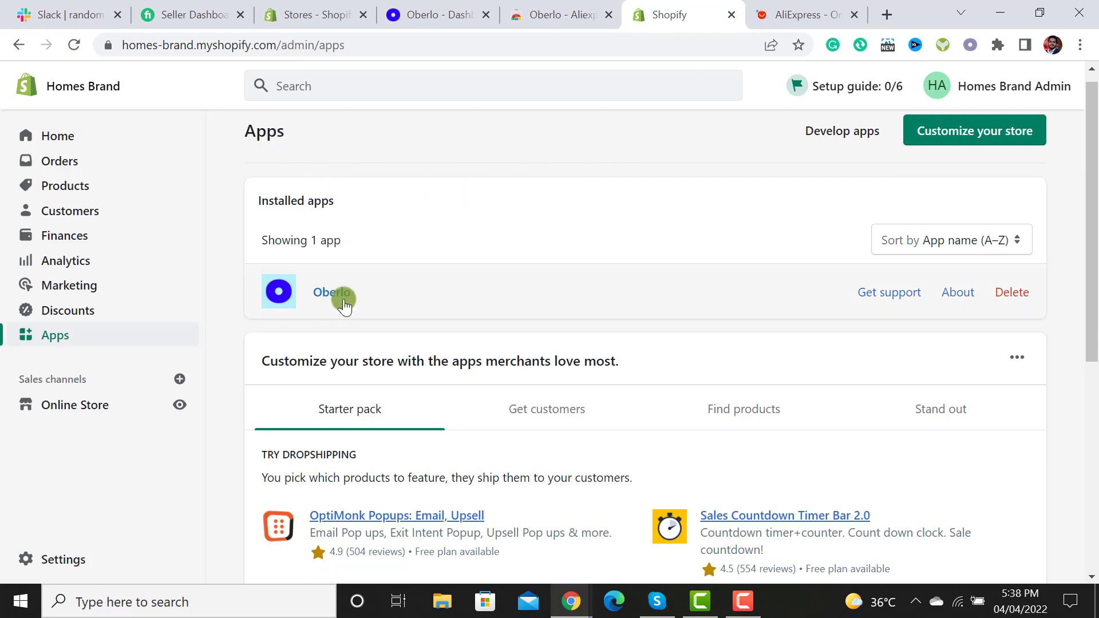
pyautogui.click(802, 15)
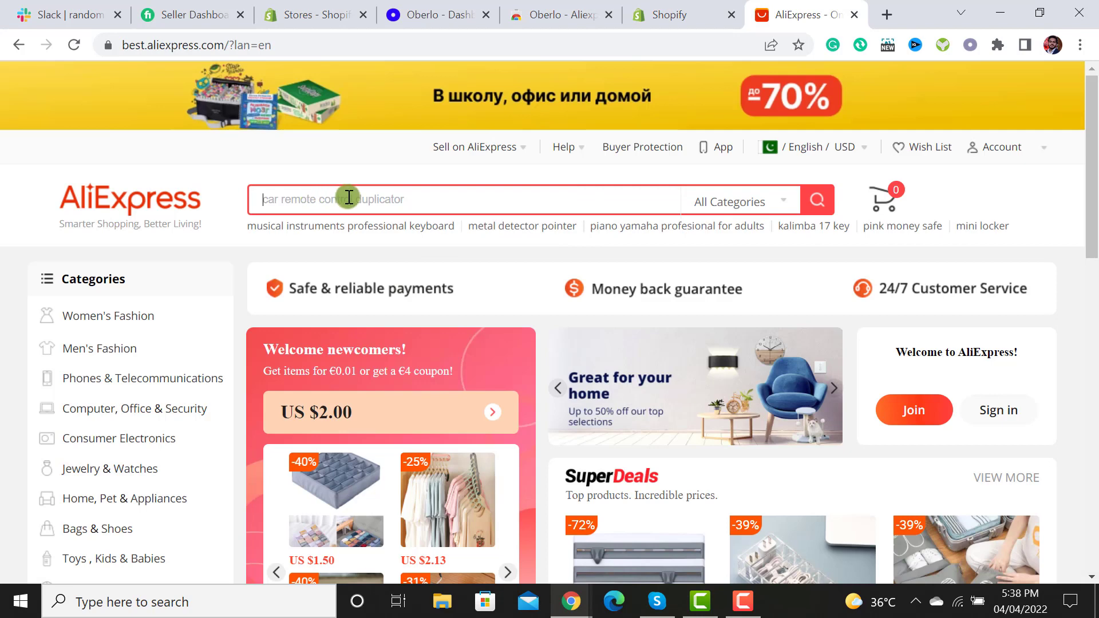
# - Search AliExpress for 'oragnizer', sort by Orders, and add the portable bag to Oberlo
pyautogui.click(348, 197)
pyautogui.write('oragnizer')
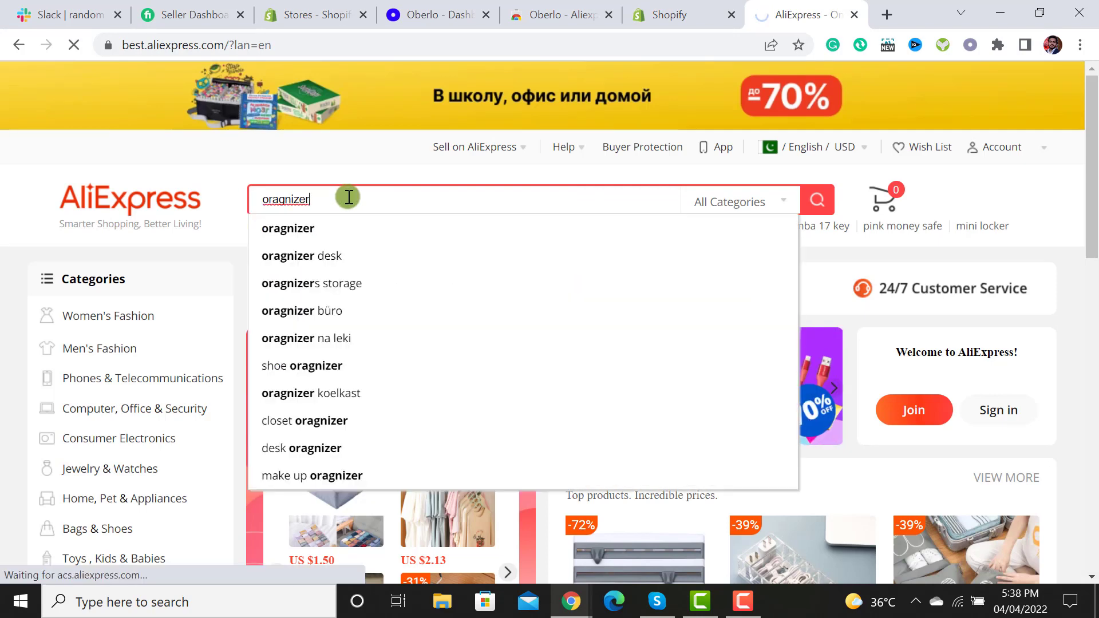
pyautogui.press('Return')
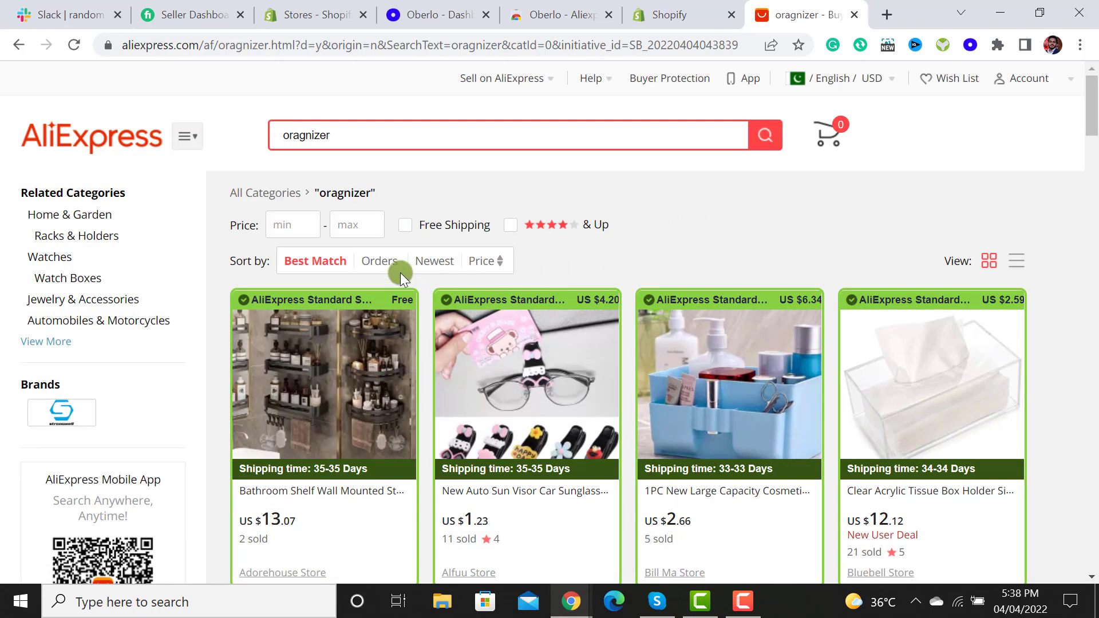
pyautogui.click(383, 262)
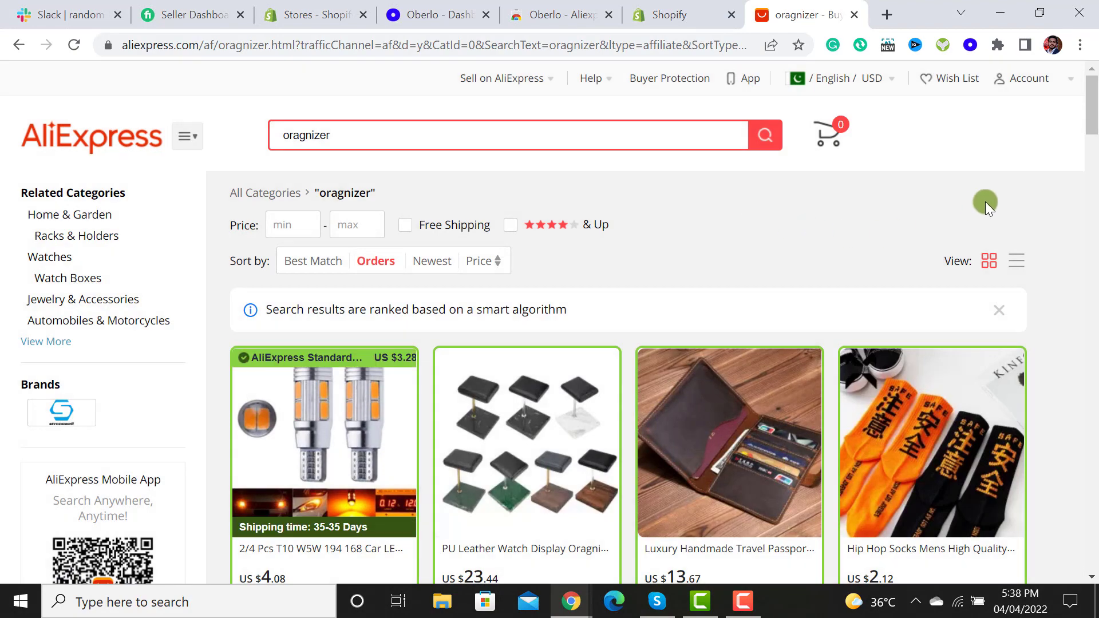
pyautogui.scroll(-8, 1008, 195)
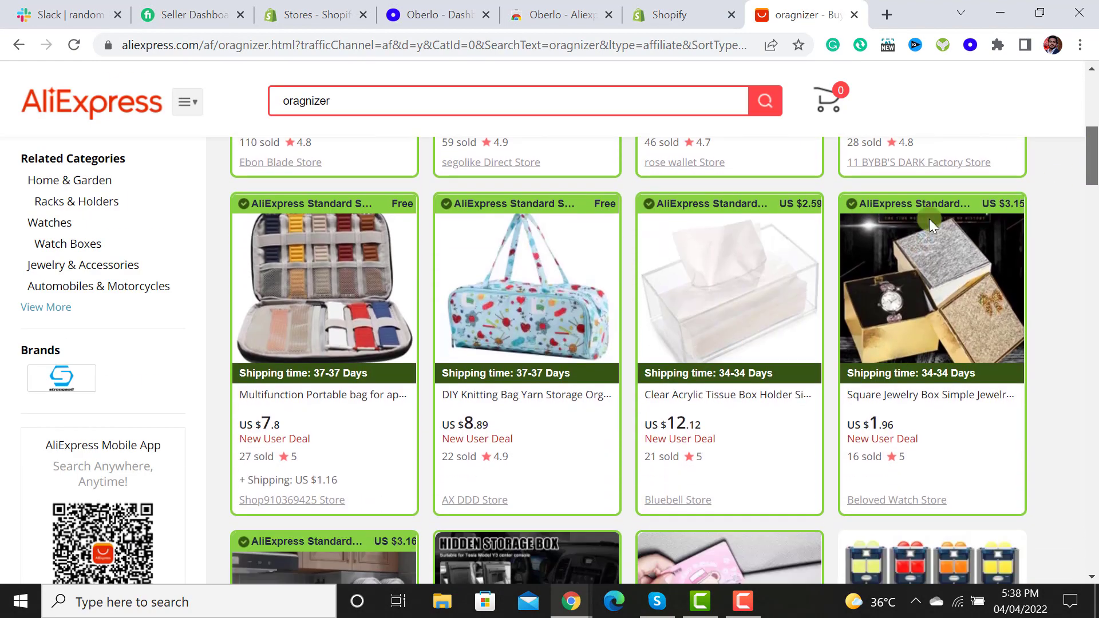
pyautogui.moveTo(324, 312)
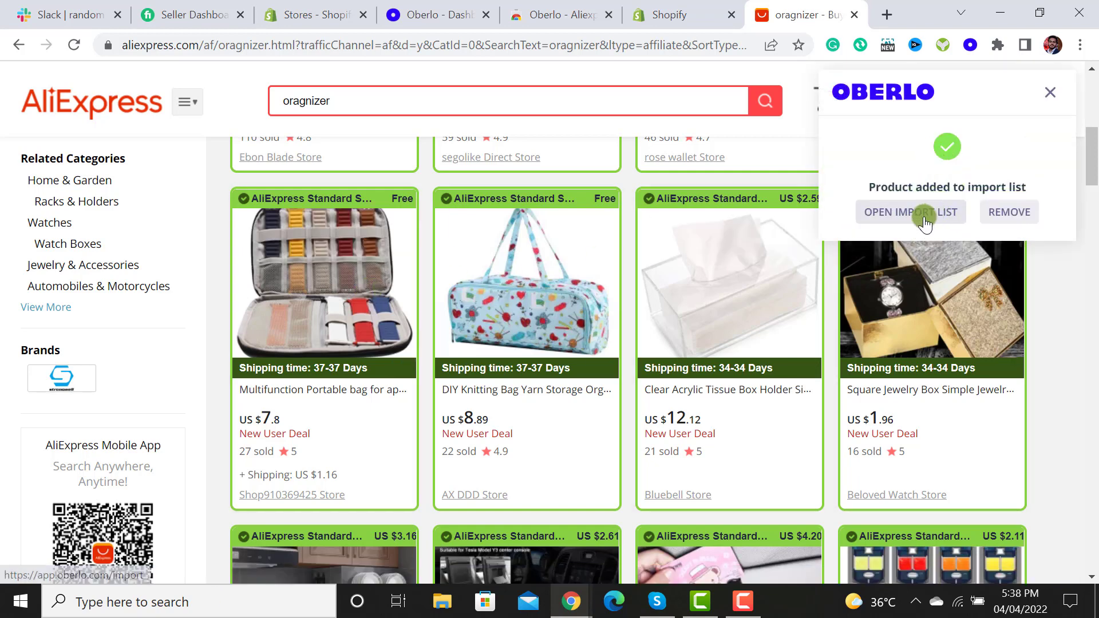
pyautogui.click(427, 9)
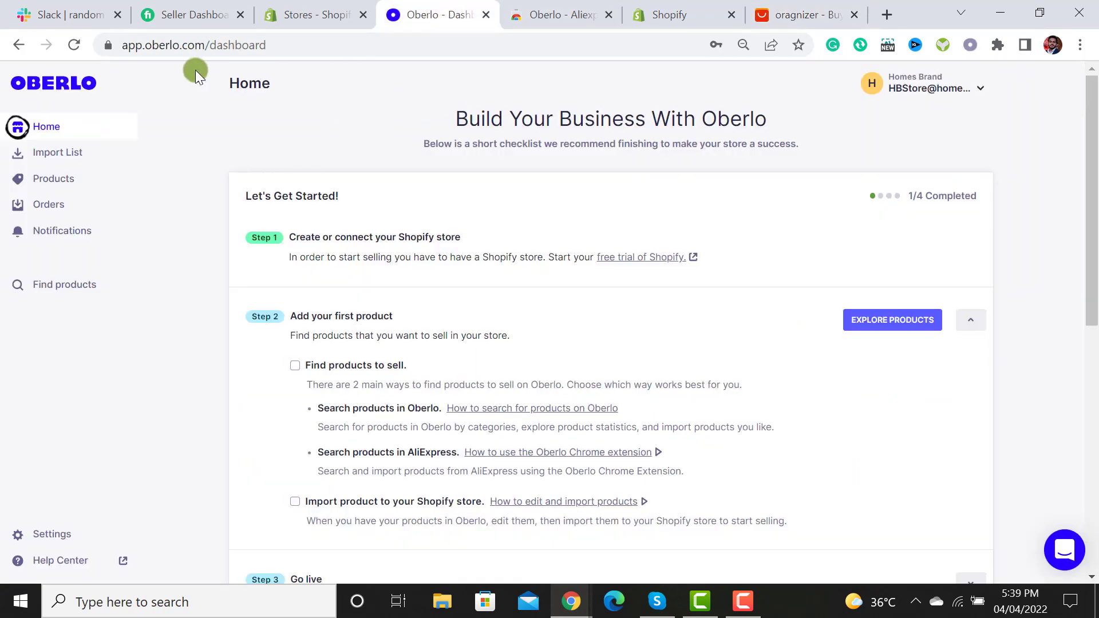
# - In the Import List, cut the bag's title down to 'Multifunction Portable bag'
pyautogui.click(69, 154)
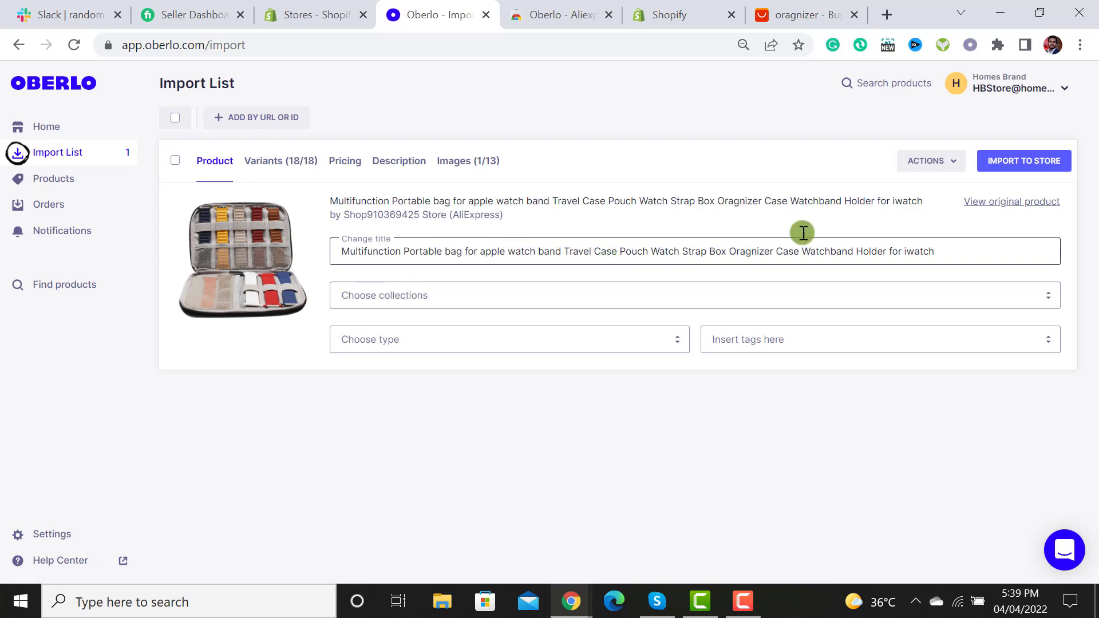
pyautogui.click(427, 251)
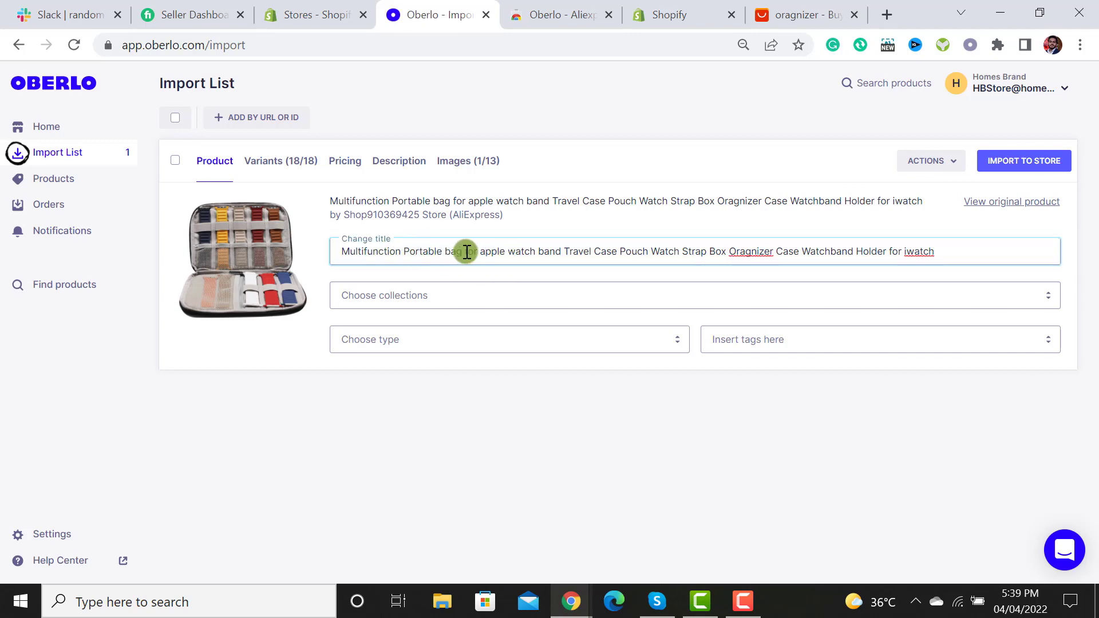
pyautogui.moveTo(467, 252); pyautogui.dragTo(948, 241)
pyautogui.press('BackSpace')
# - Exclude the BLACK Large and BLACK Small variants, then review the description and images
pyautogui.click(294, 166)
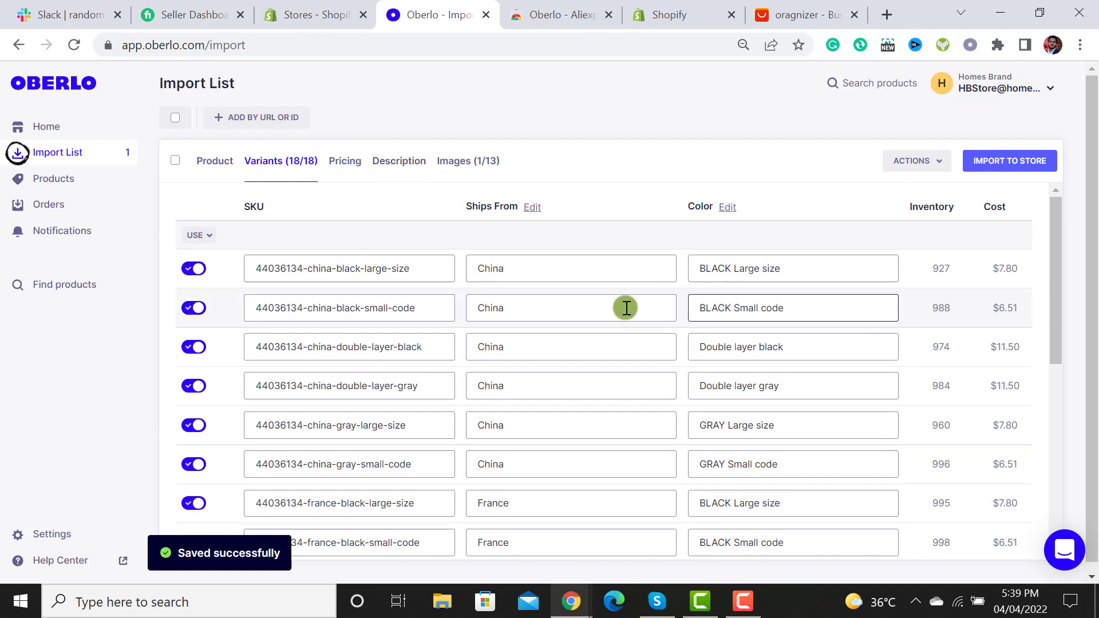
pyautogui.click(345, 162)
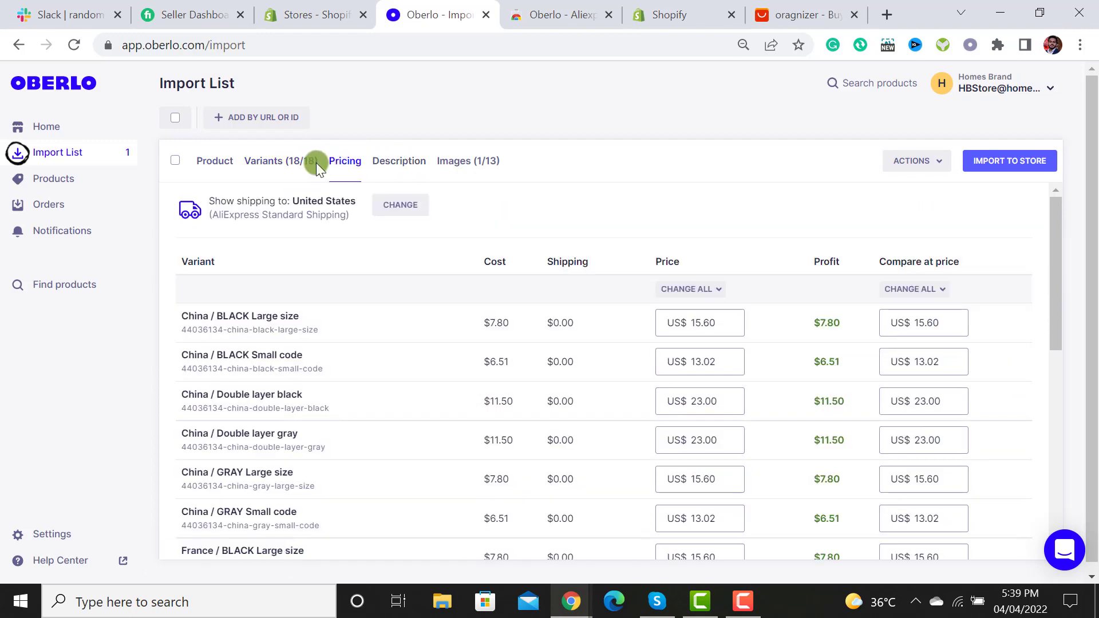
pyautogui.click(301, 162)
pyautogui.click(193, 308)
pyautogui.click(193, 269)
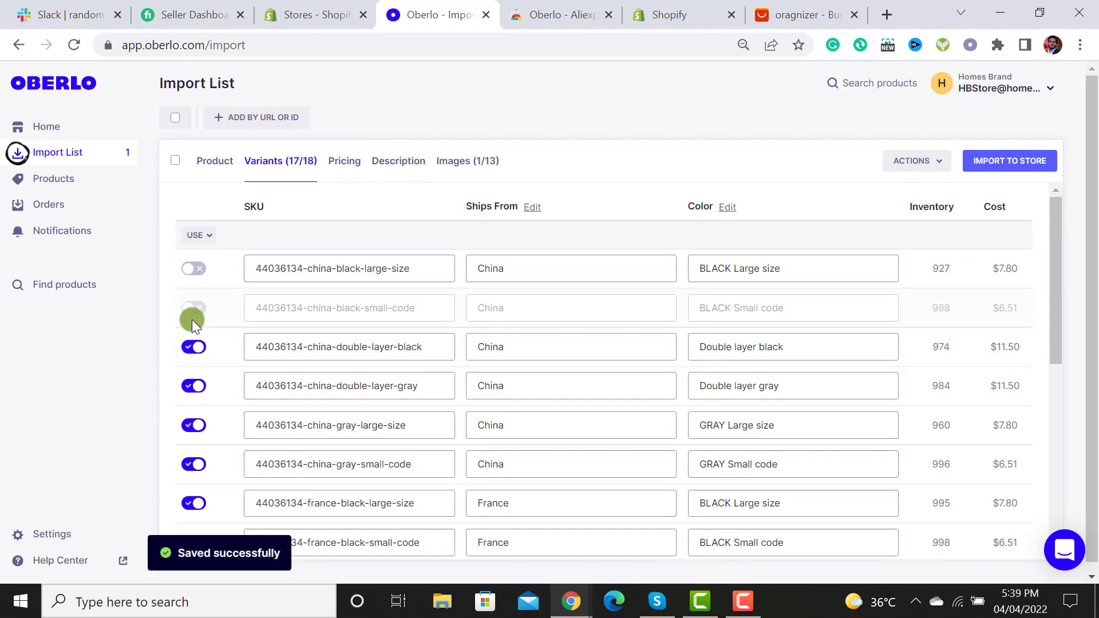
pyautogui.click(402, 157)
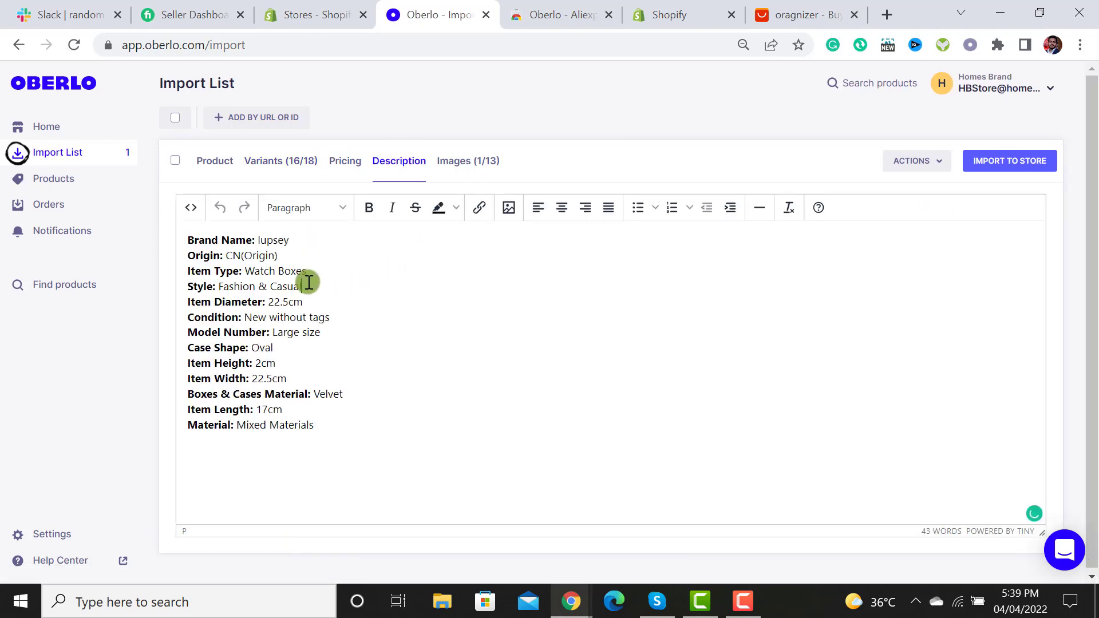
pyautogui.click(467, 162)
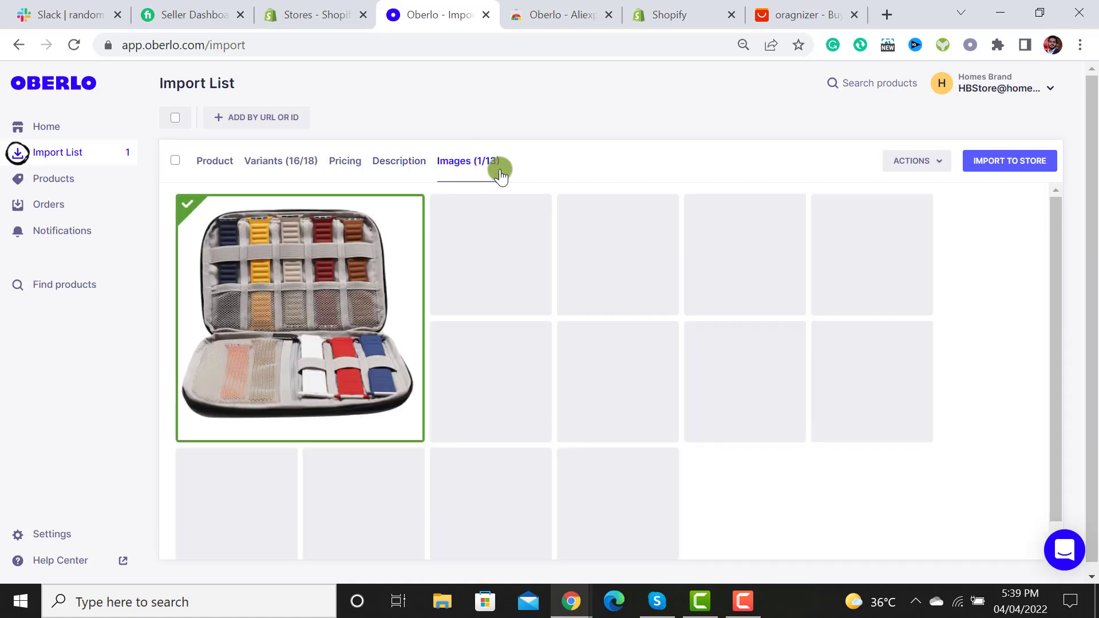
# - Select additional bag photos from both image rows for the product
pyautogui.click(624, 260)
pyautogui.click(744, 255)
pyautogui.click(874, 246)
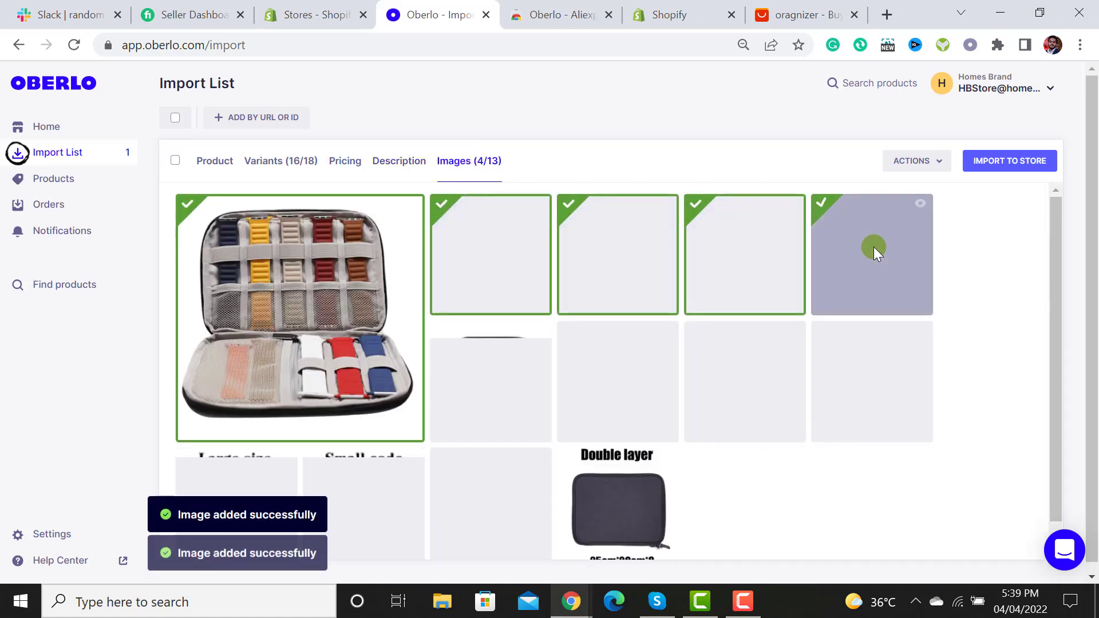
pyautogui.click(871, 359)
pyautogui.click(744, 395)
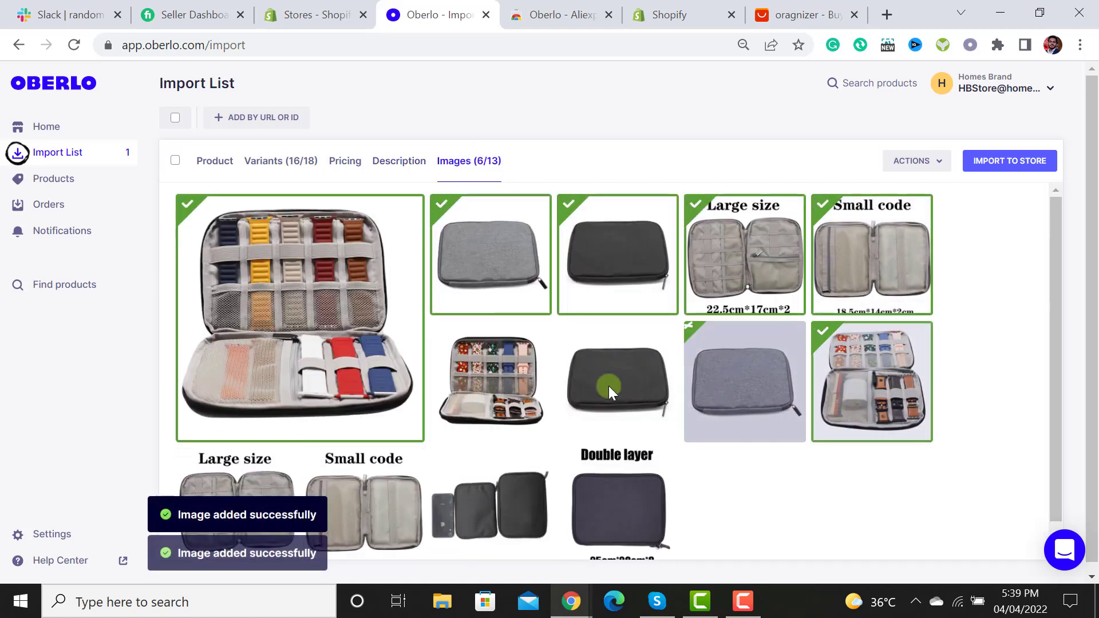
pyautogui.click(609, 386)
pyautogui.click(532, 380)
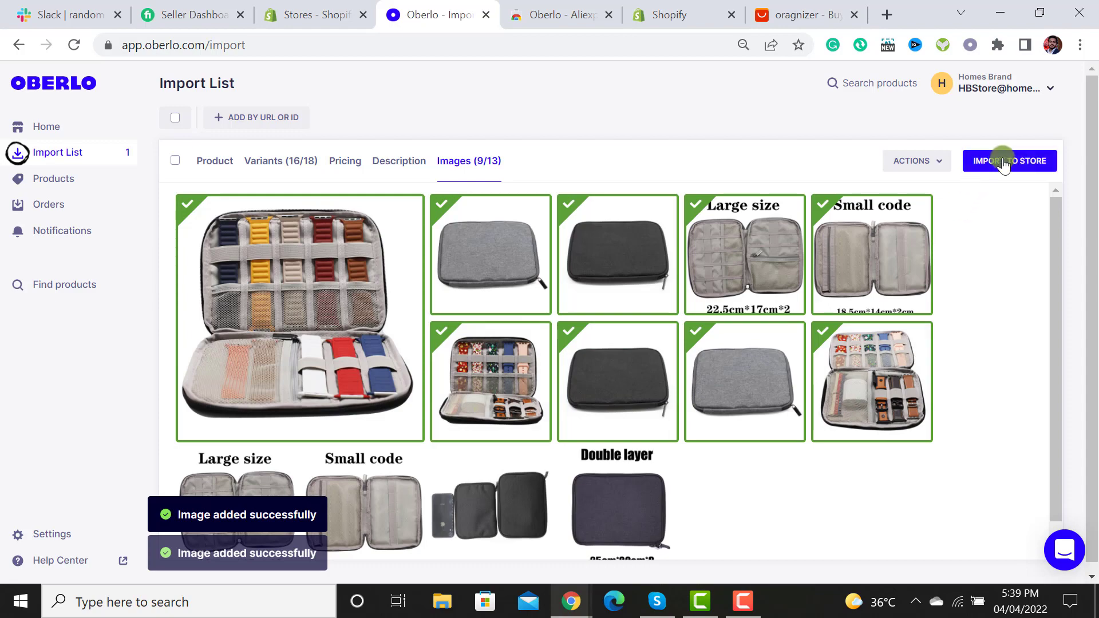
# - Import the bag to the store as Active and open it in Shopify admin
pyautogui.click(1031, 165)
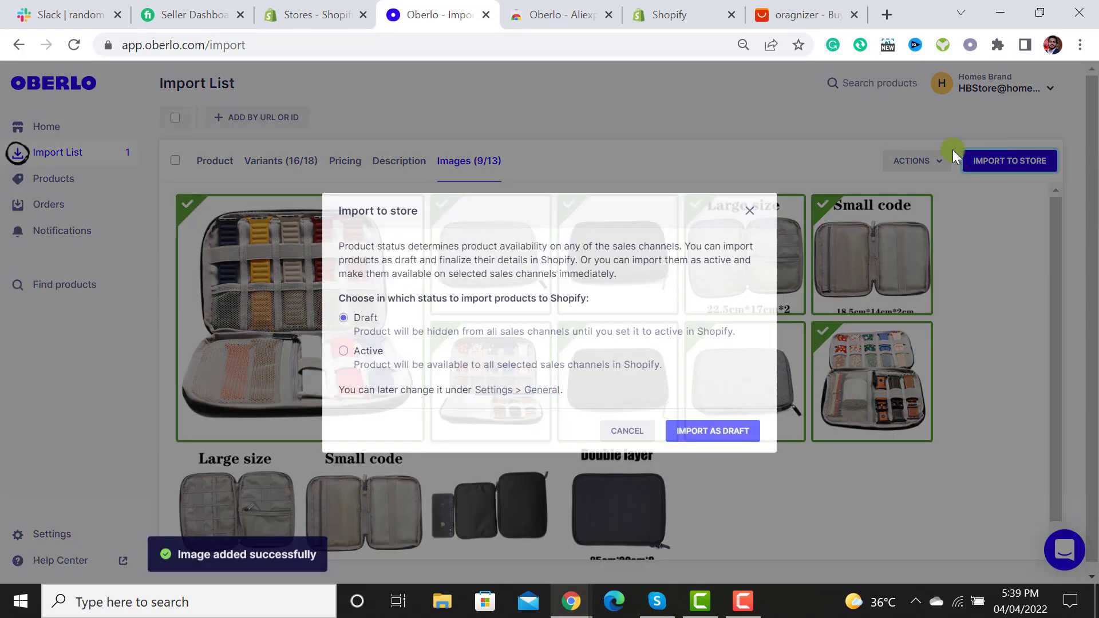
pyautogui.click(729, 440)
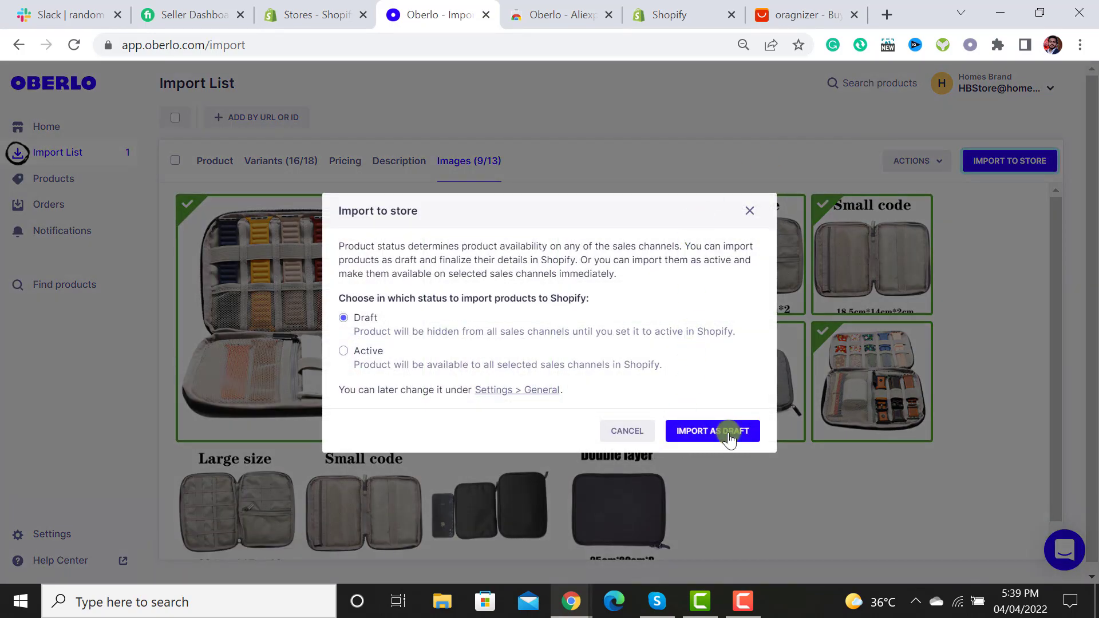
pyautogui.click(347, 351)
pyautogui.click(723, 439)
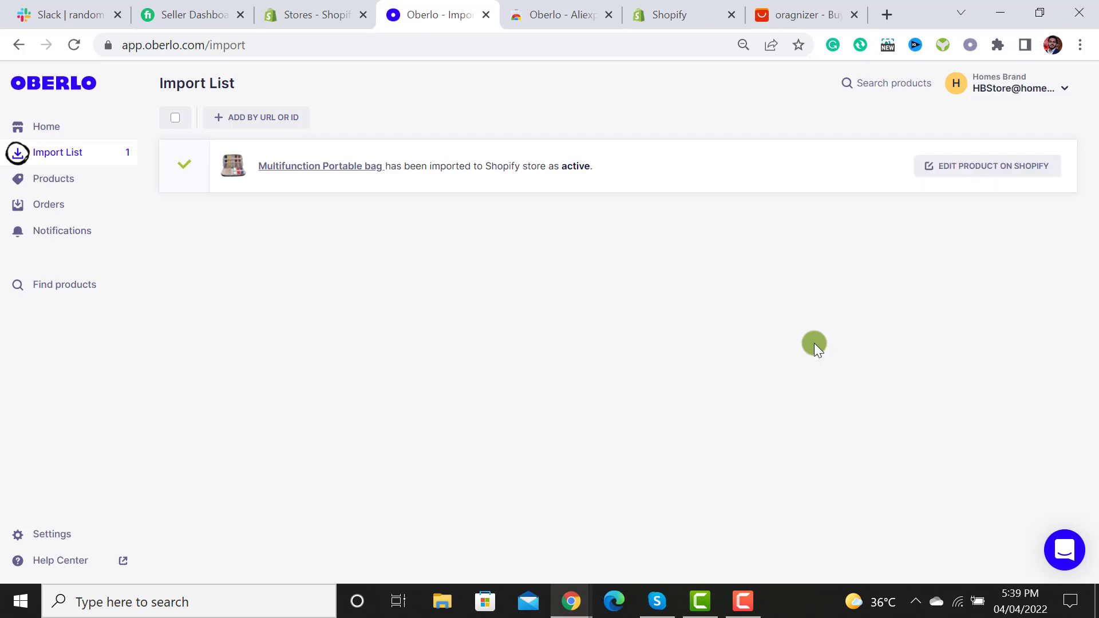
pyautogui.click(1006, 167)
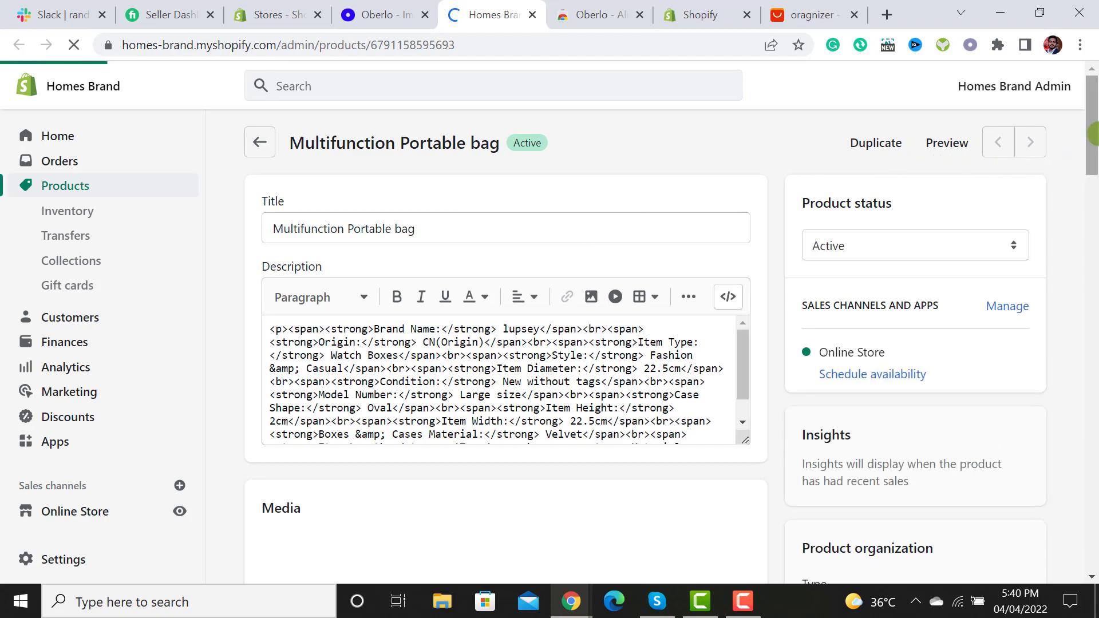
# - Preview the Multifunction Portable bag's storefront product page in a new tab
pyautogui.moveTo(1094, 133)
pyautogui.mouseDown()
pyautogui.moveTo(1093, 298)
pyautogui.moveTo(1095, 115)
pyautogui.mouseUp()
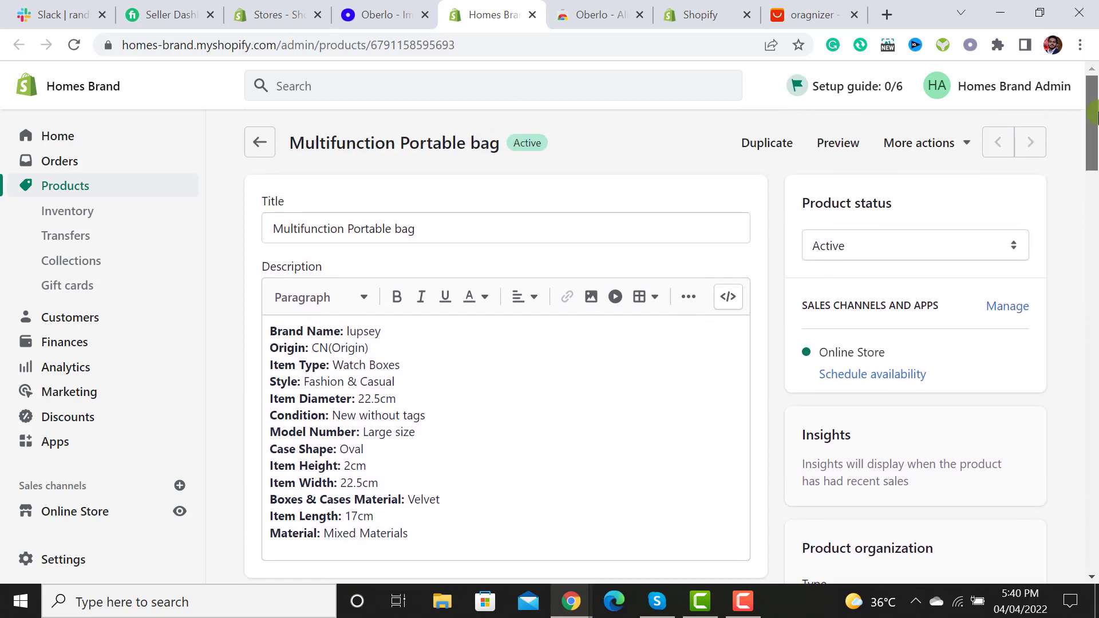
pyautogui.click(839, 144)
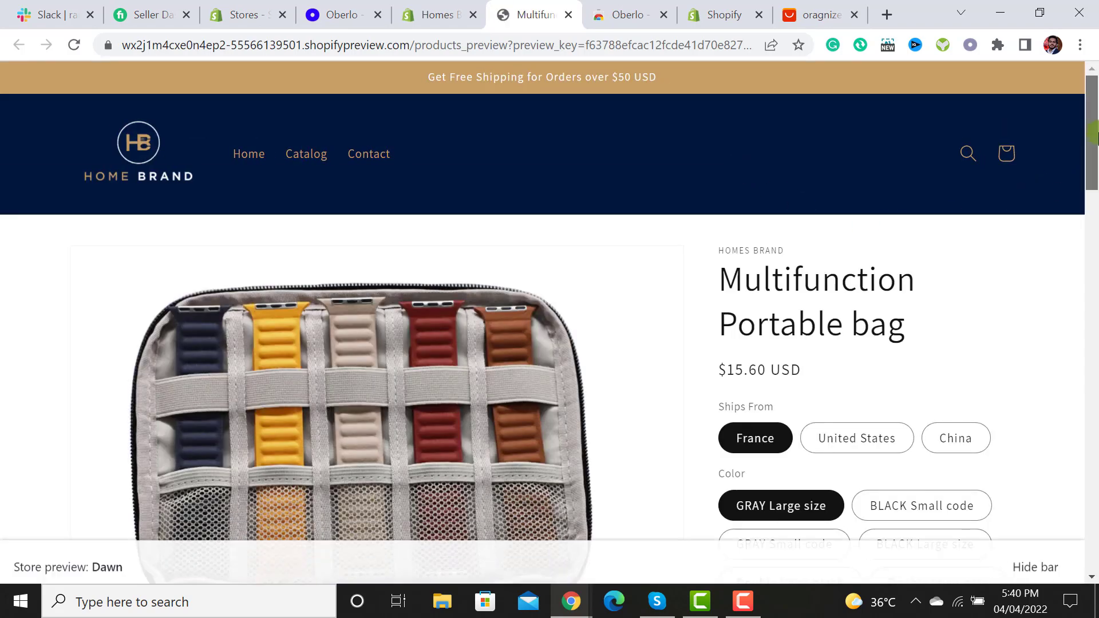
pyautogui.moveTo(1094, 147); pyautogui.dragTo(1095, 244)
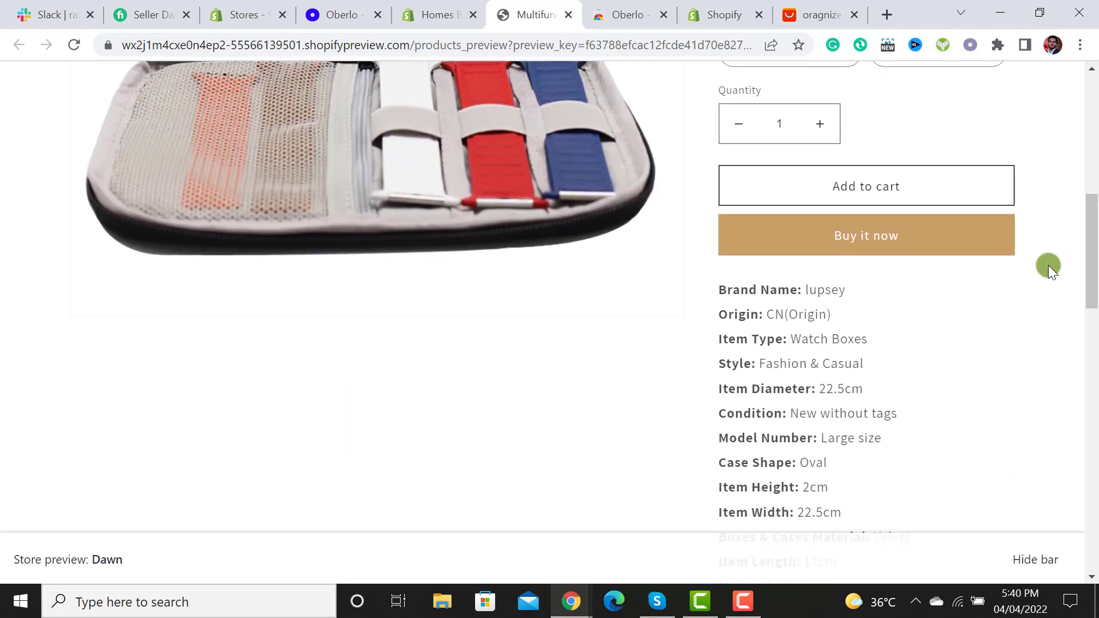